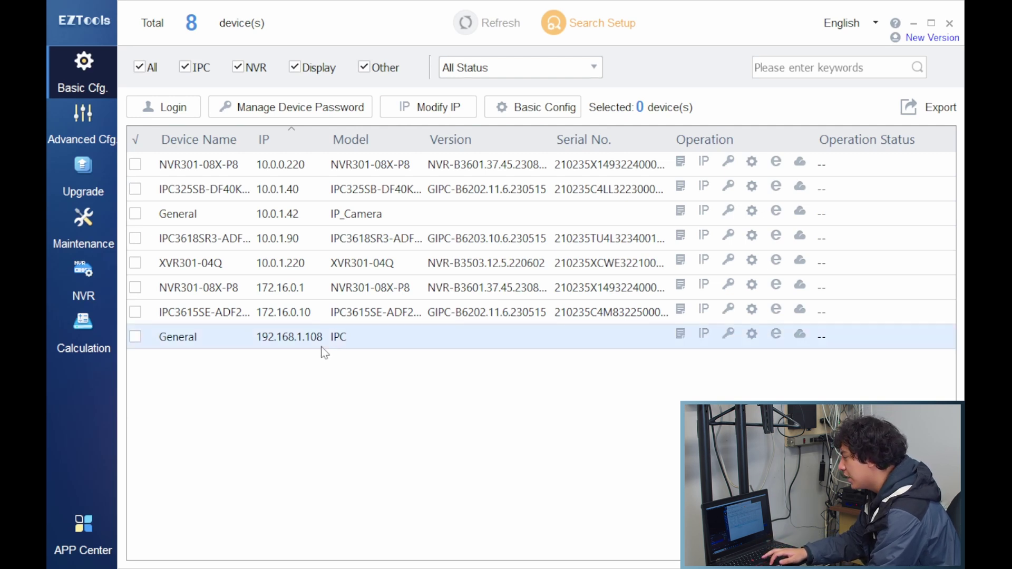
Select the camera at 192.168.1.108 in the EZTools device list.
{"action": "left_click", "coordinate": [136, 337]}
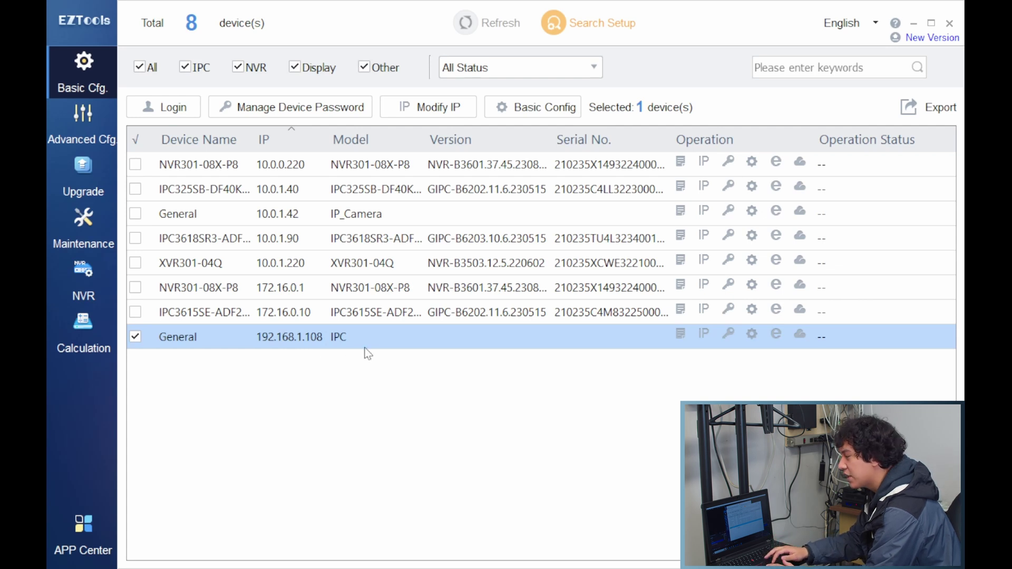
{"action": "left_click", "coordinate": [283, 296]}
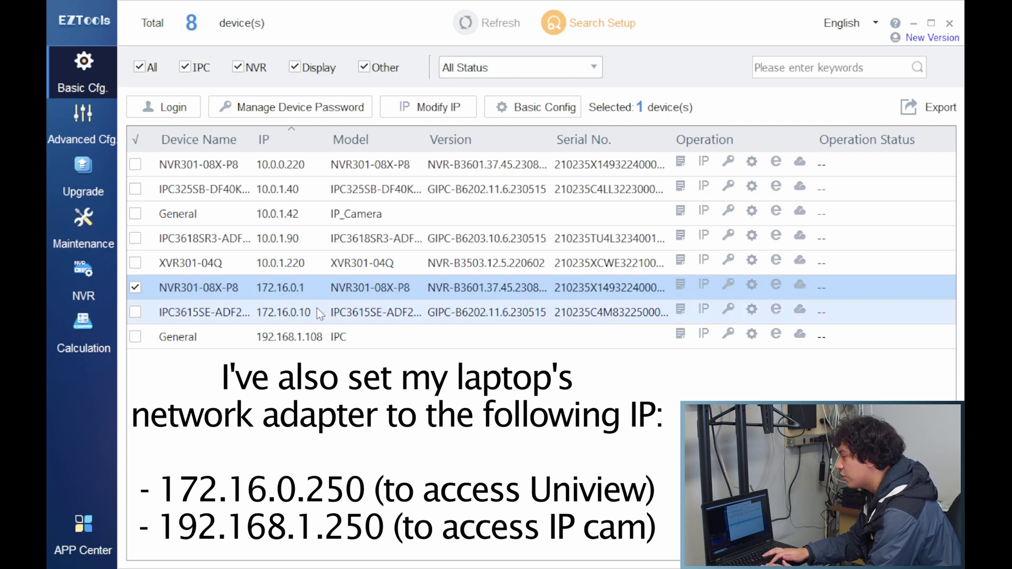
{"action": "left_click", "coordinate": [333, 343]}
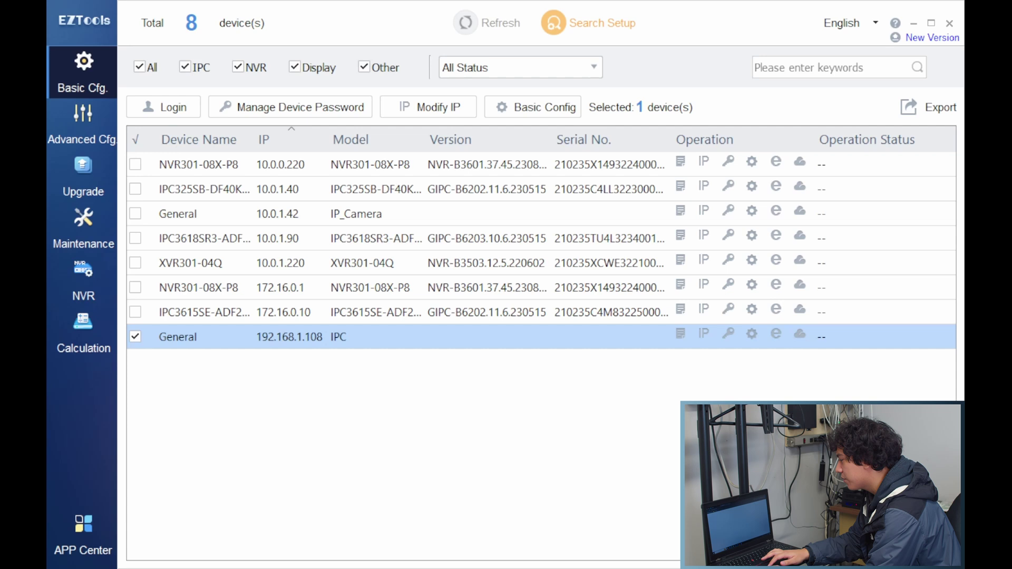
Log in to the Dahua camera's web interface with the admin account and its password.
{"action": "type", "text": "admin"}
{"action": "key", "text": "Tab"}
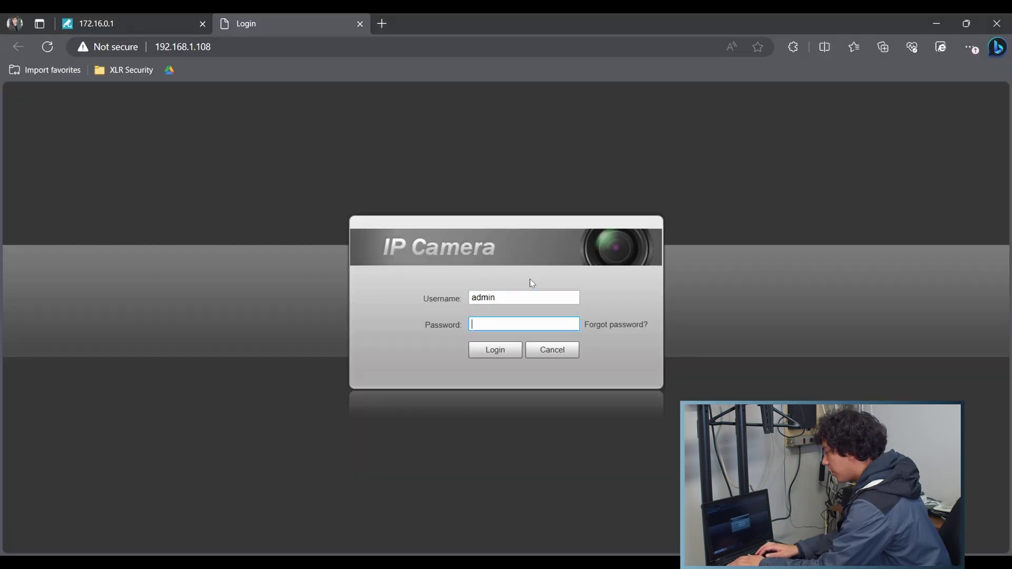
{"action": "type", "text": "12345678910"}
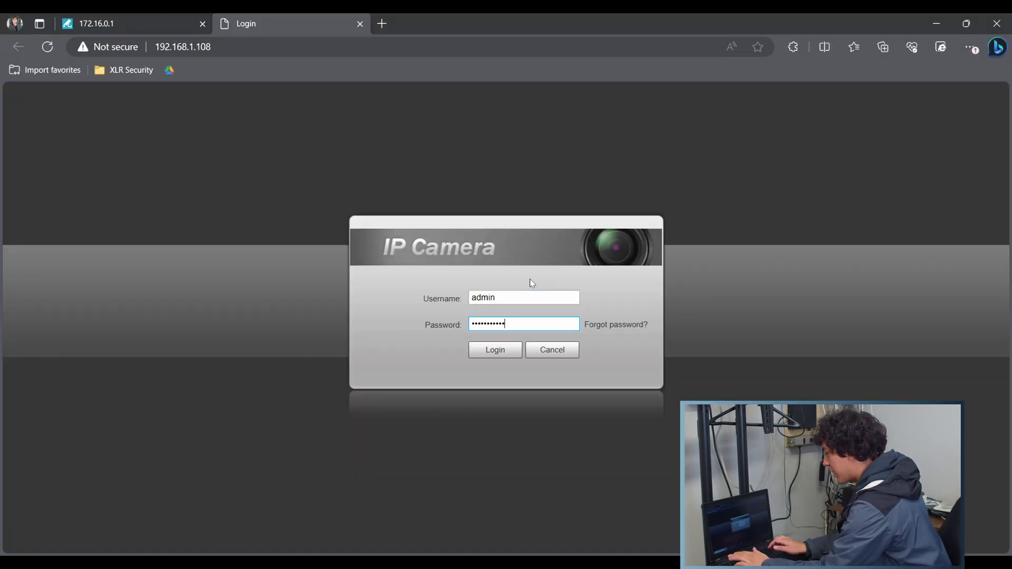
{"action": "key", "text": "Return"}
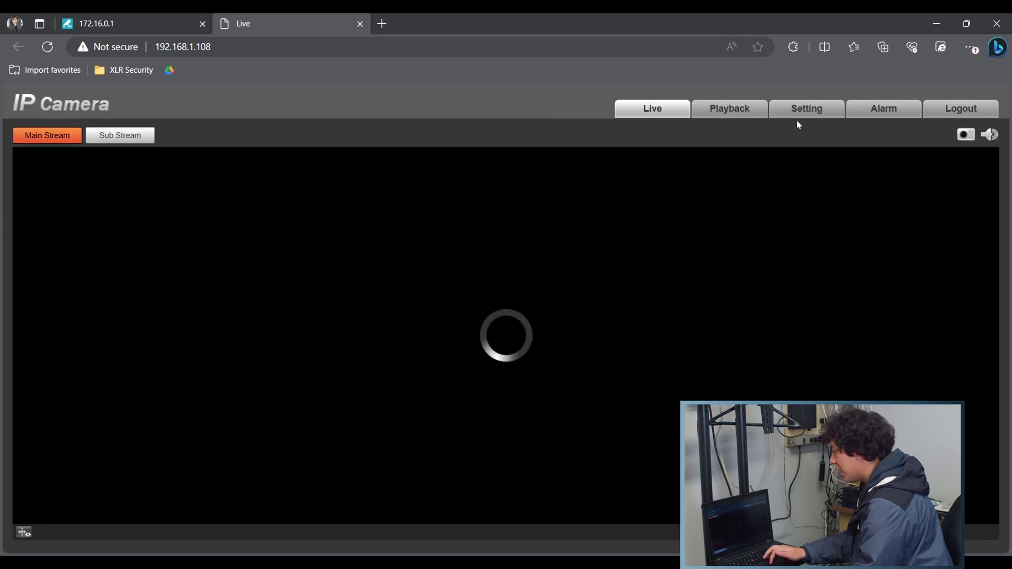
In Setting > Network > TCP/IP, start changing the camera's IP address to 172.16.0.108.
{"action": "left_click", "coordinate": [806, 109]}
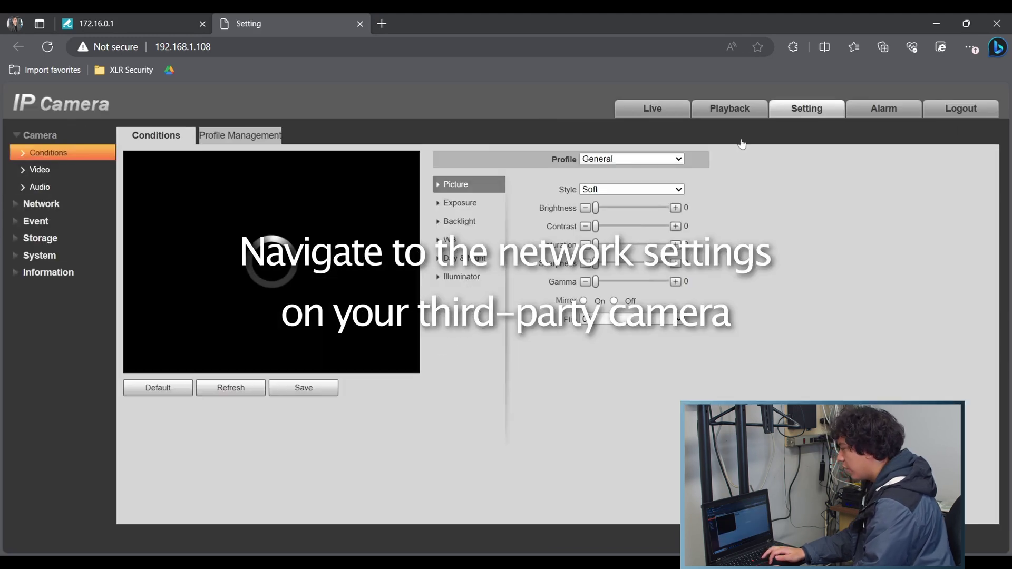
{"action": "left_click", "coordinate": [58, 204]}
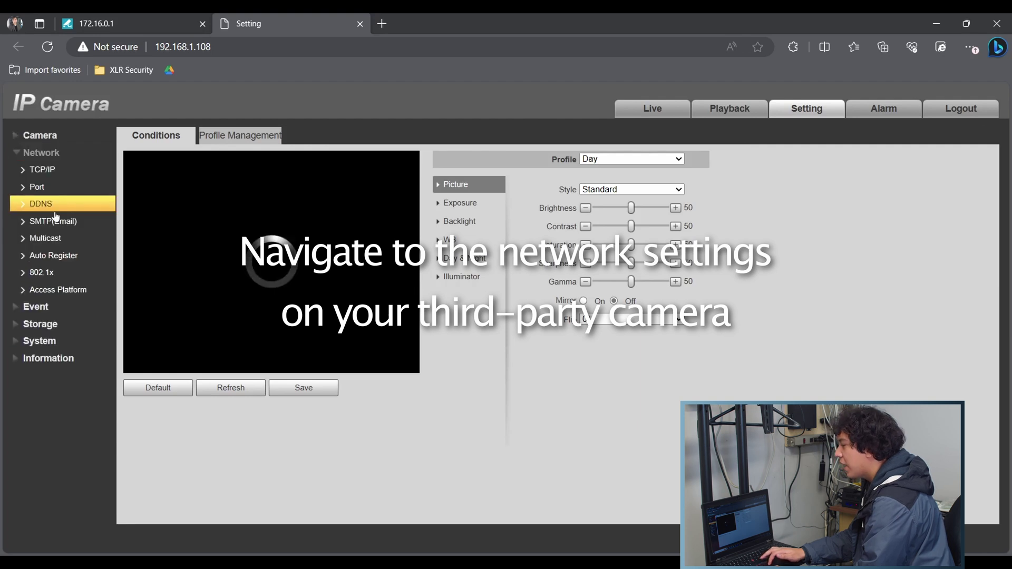
{"action": "left_click", "coordinate": [55, 176]}
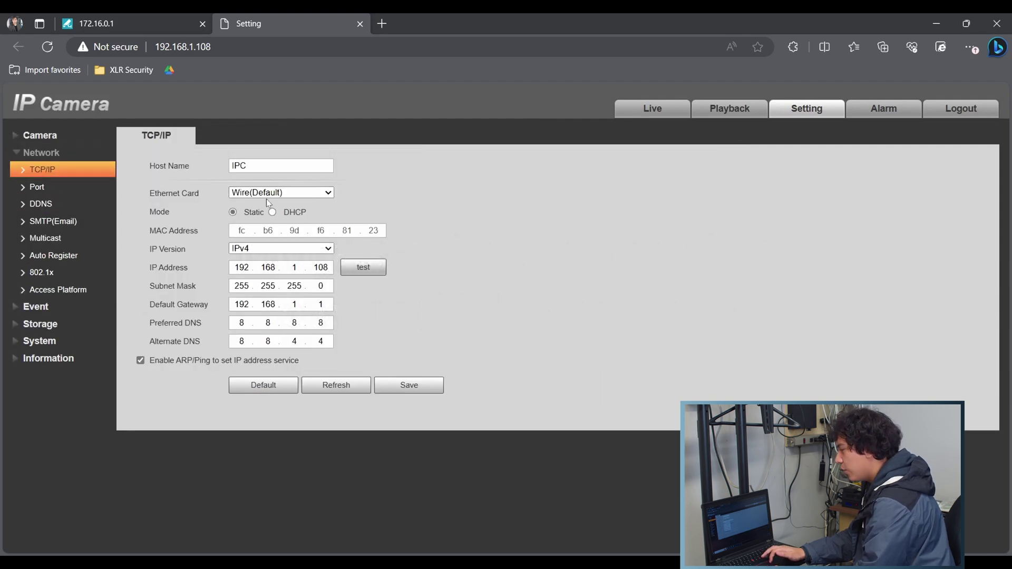
{"action": "double_click", "coordinate": [242, 268]}
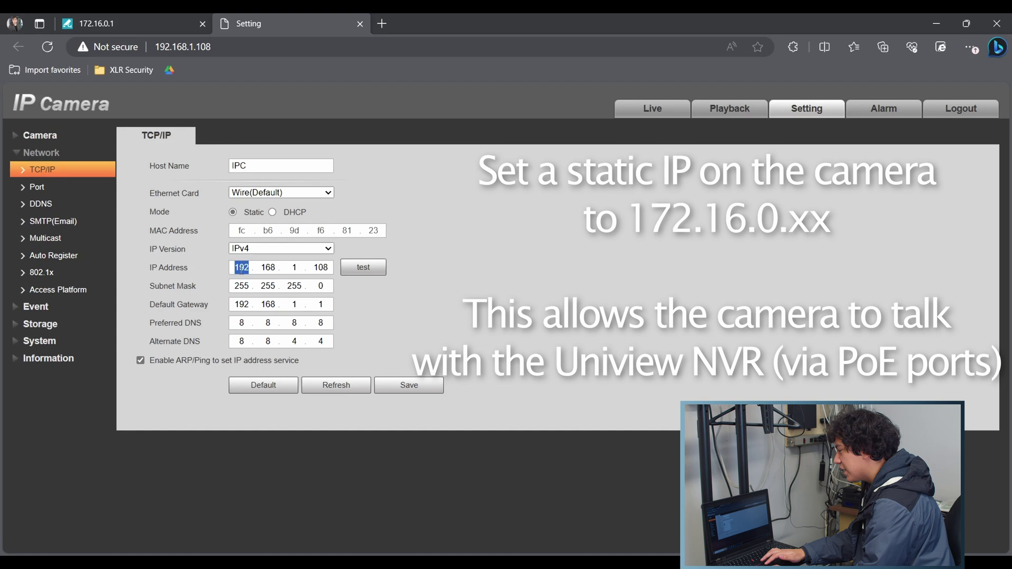
{"action": "type", "text": "172."}
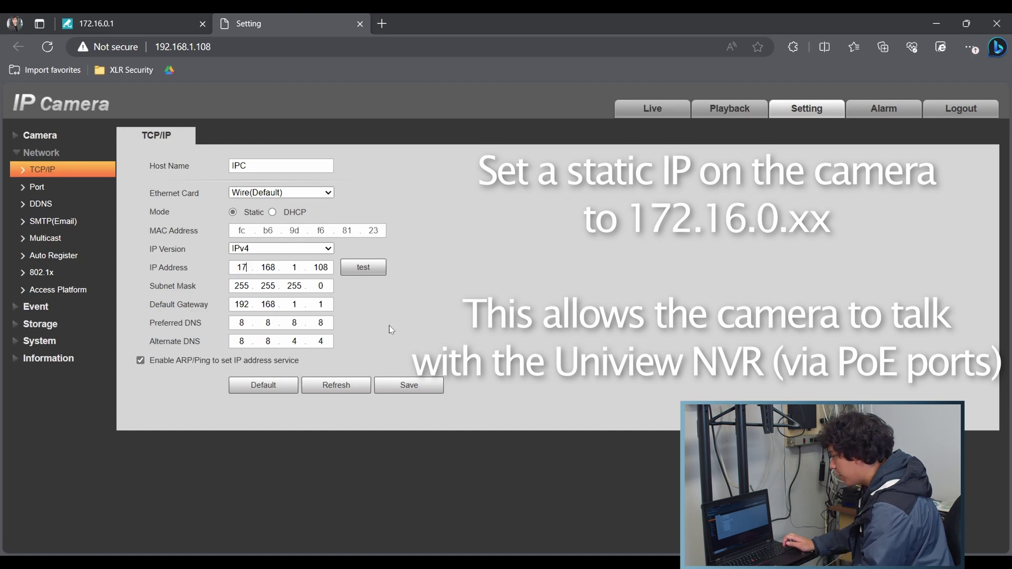
{"action": "type", "text": "16"}
{"action": "key", "text": "period"}
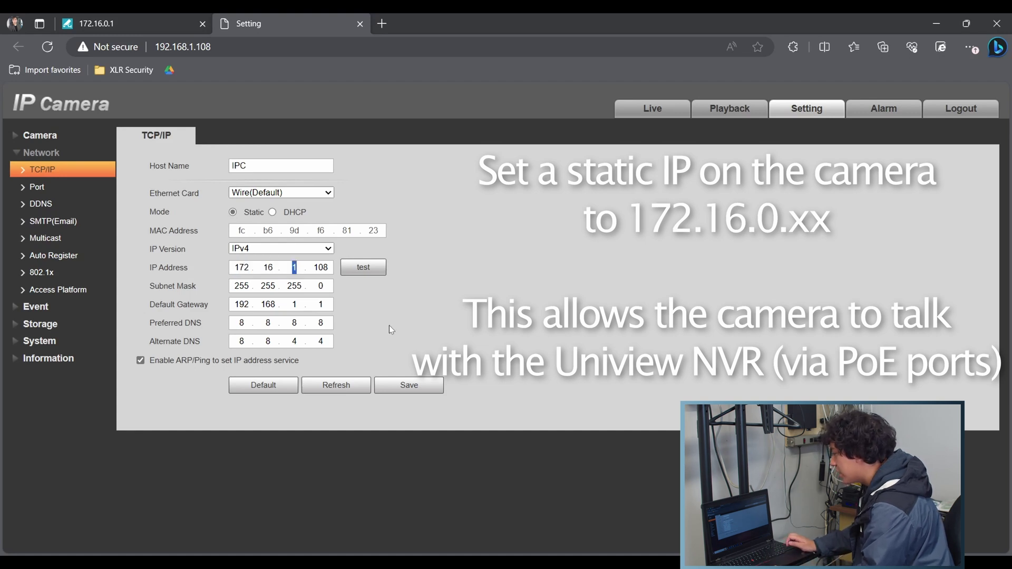
{"action": "type", "text": "0"}
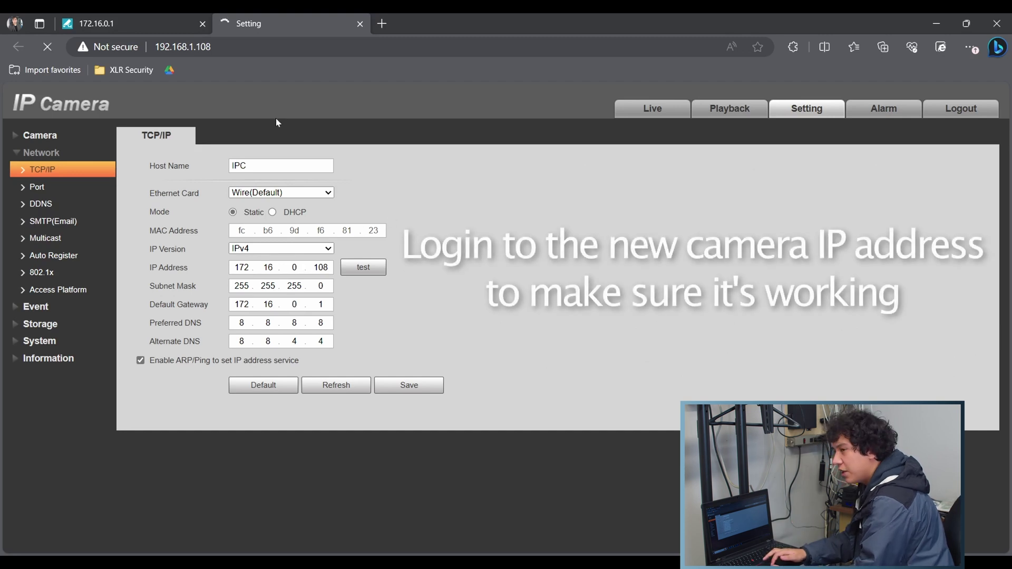
Load the Uniview NVR login page at 172.16.0.1 in Edge and fill in the username.
{"action": "left_click", "coordinate": [216, 46]}
{"action": "type", "text": "172.16.0.1"}
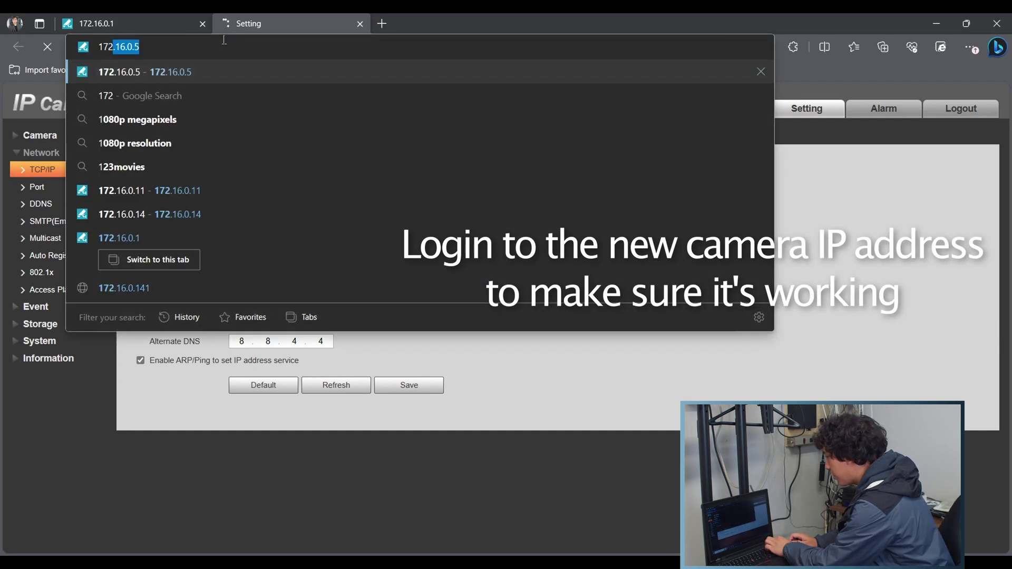
{"action": "type", "text": "08"}
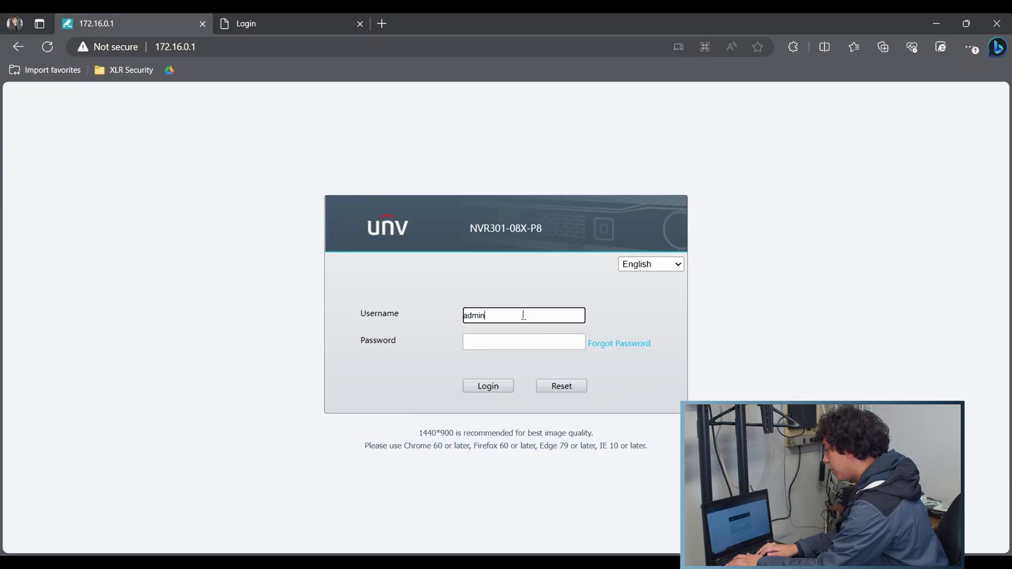
{"action": "key", "text": "Tab"}
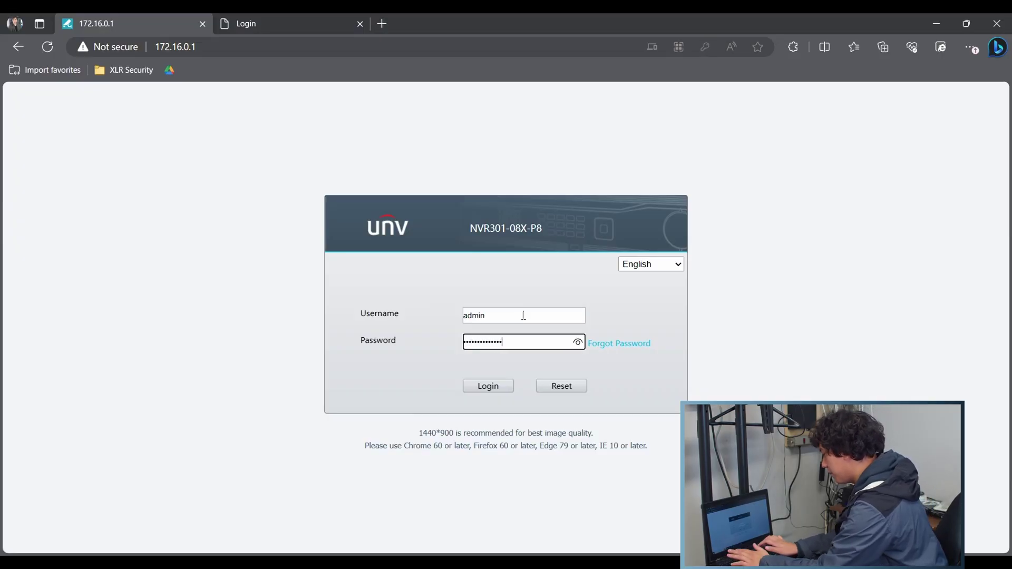
Log in to the NVR, go to Setup > Camera, and tick channel D6.
{"action": "key", "text": "Return"}
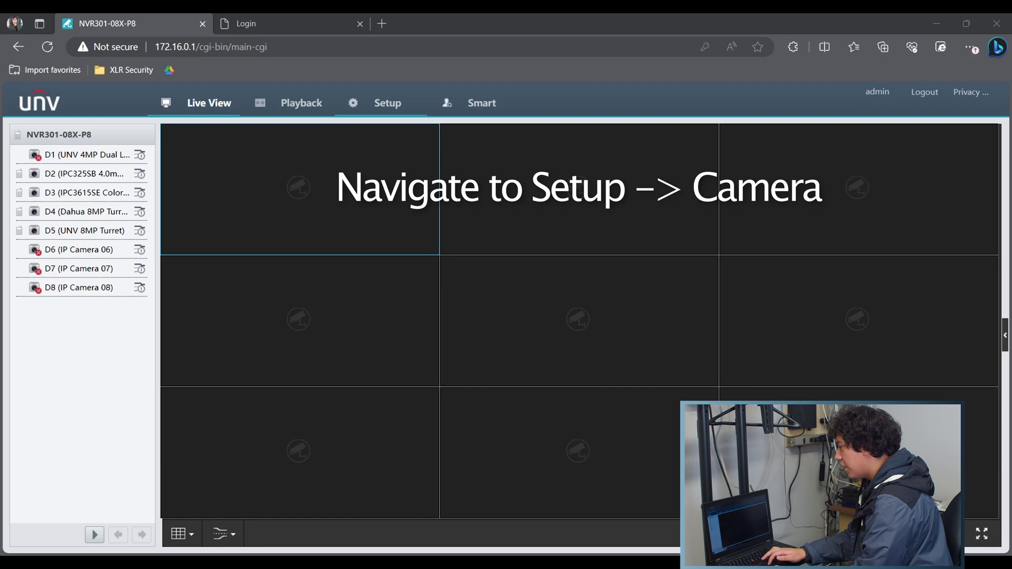
{"action": "left_click", "coordinate": [382, 111]}
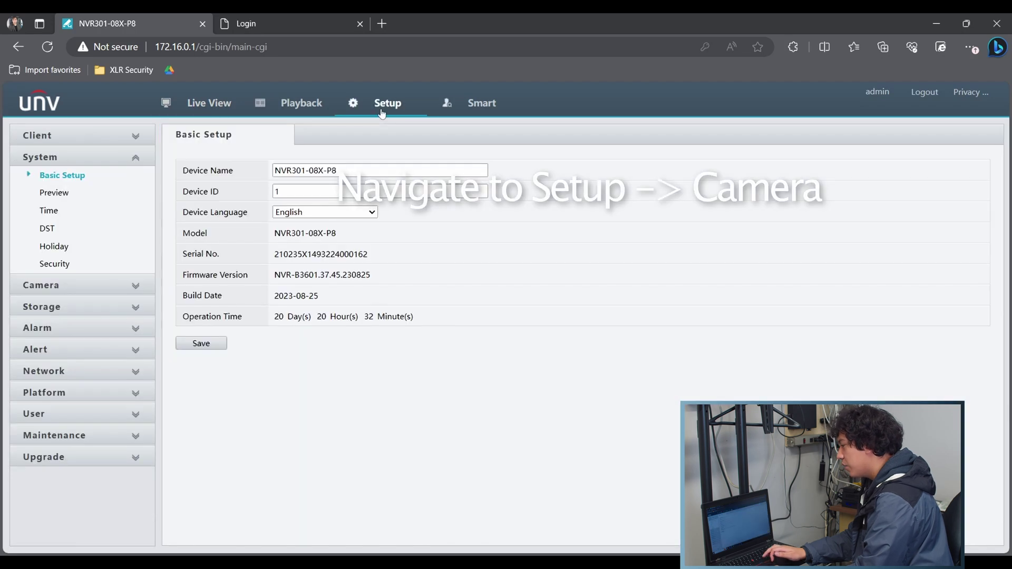
{"action": "left_click", "coordinate": [135, 285]}
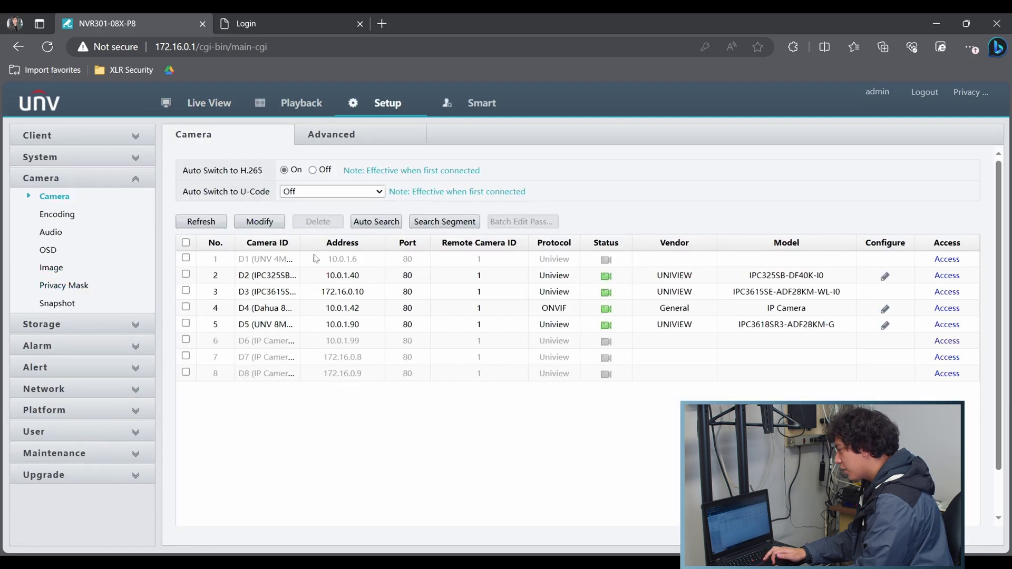
{"action": "left_click", "coordinate": [361, 341]}
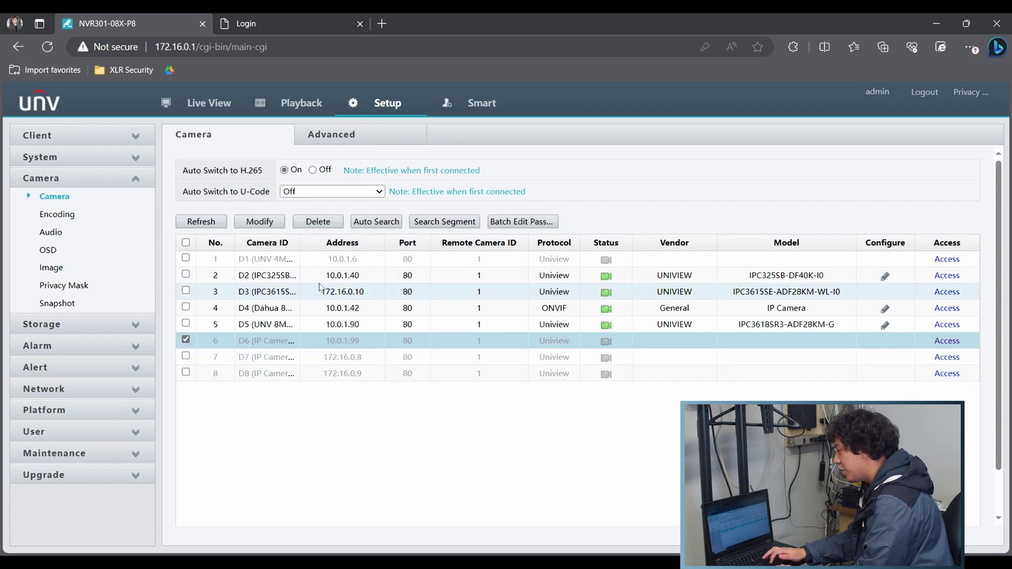
Modify channel D6 to address 172.16.0.108, re-enter the camera password, and save.
{"action": "left_click", "coordinate": [271, 225]}
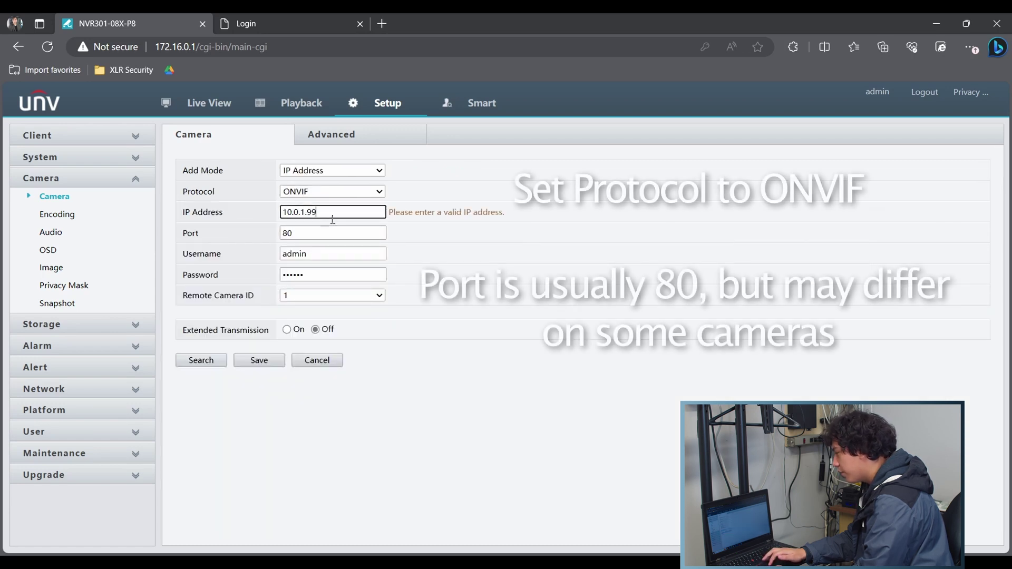
{"action": "left_click_drag", "start_coordinate": [323, 212], "coordinate": [200, 219]}
{"action": "type", "text": "172.16.0.6"}
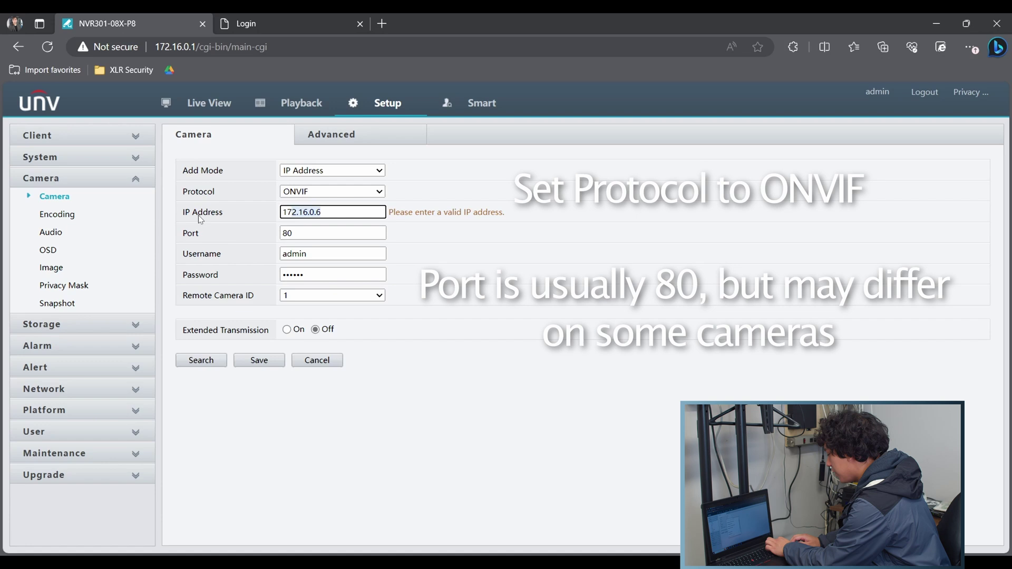
{"action": "key", "text": "BackSpace"}
{"action": "type", "text": "108"}
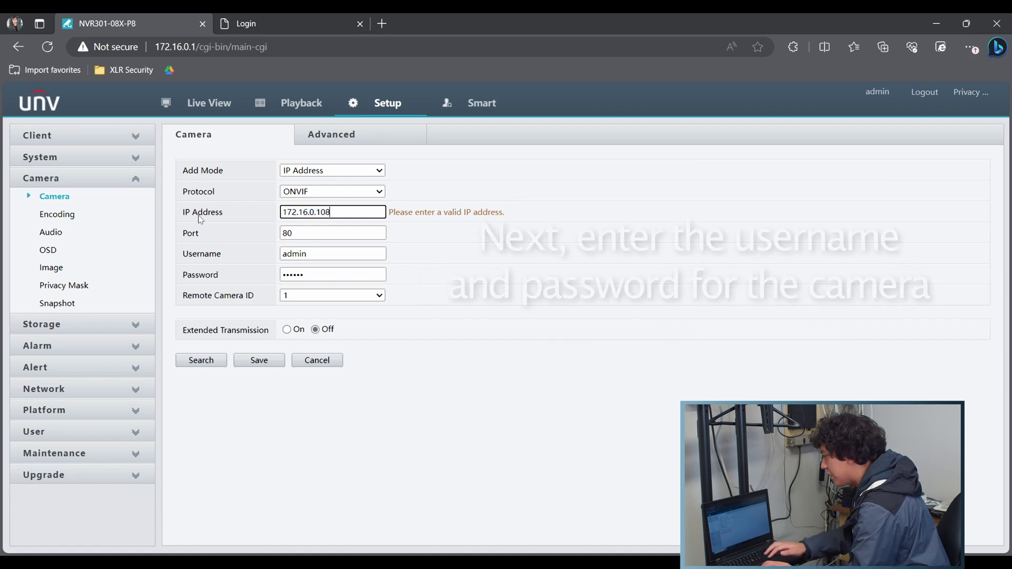
{"action": "left_click", "coordinate": [302, 274]}
{"action": "type", "text": "••••"}
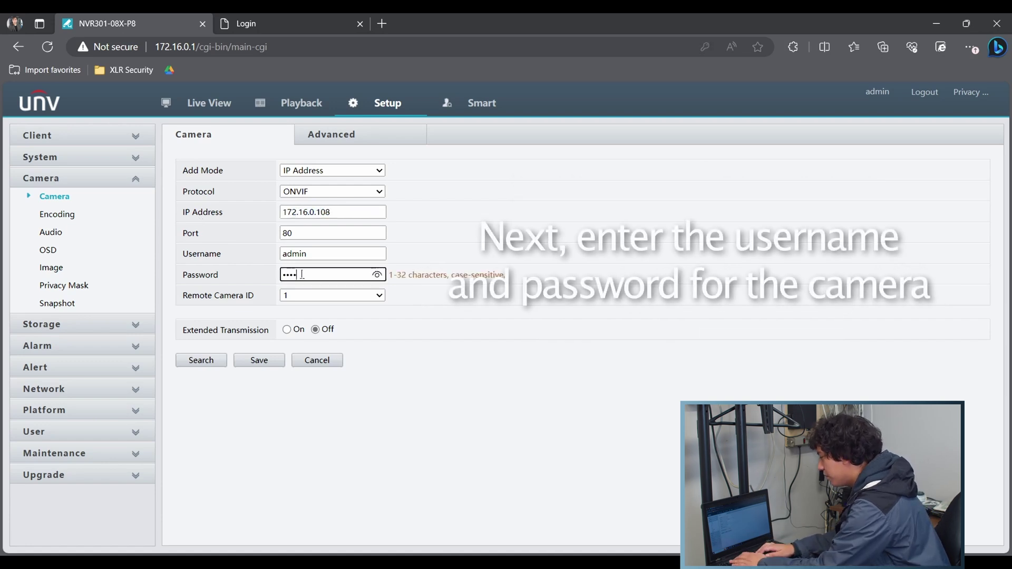
{"action": "type", "text": "••••••"}
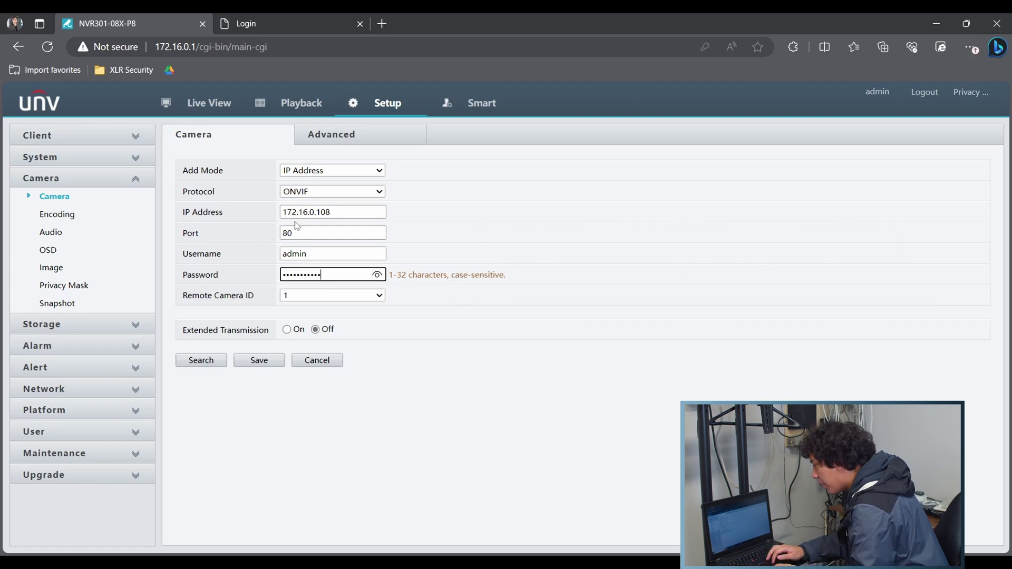
{"action": "left_click", "coordinate": [245, 359]}
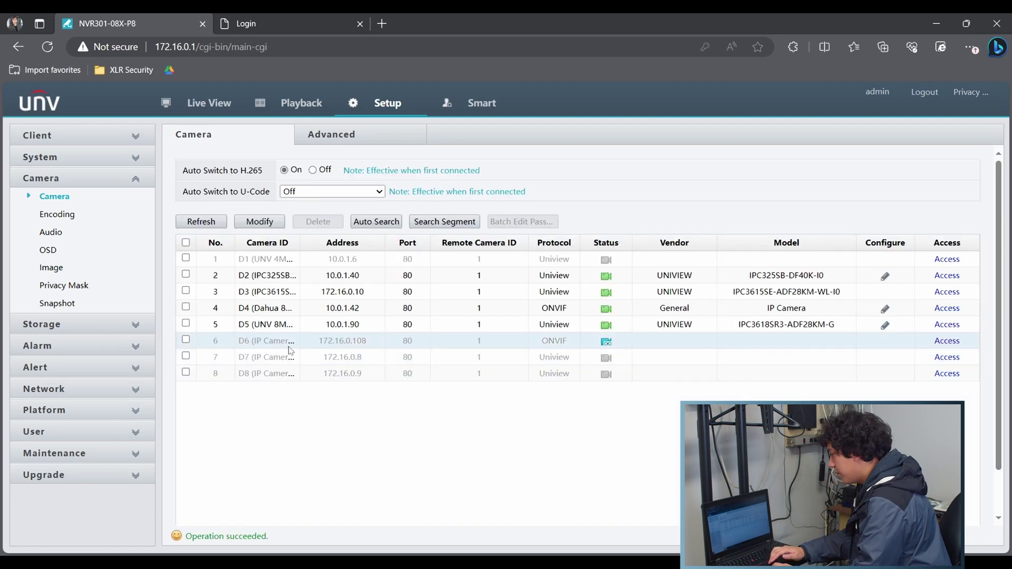
Refresh the camera list until D6 shows online, then switch to Live View.
{"action": "left_click", "coordinate": [203, 222]}
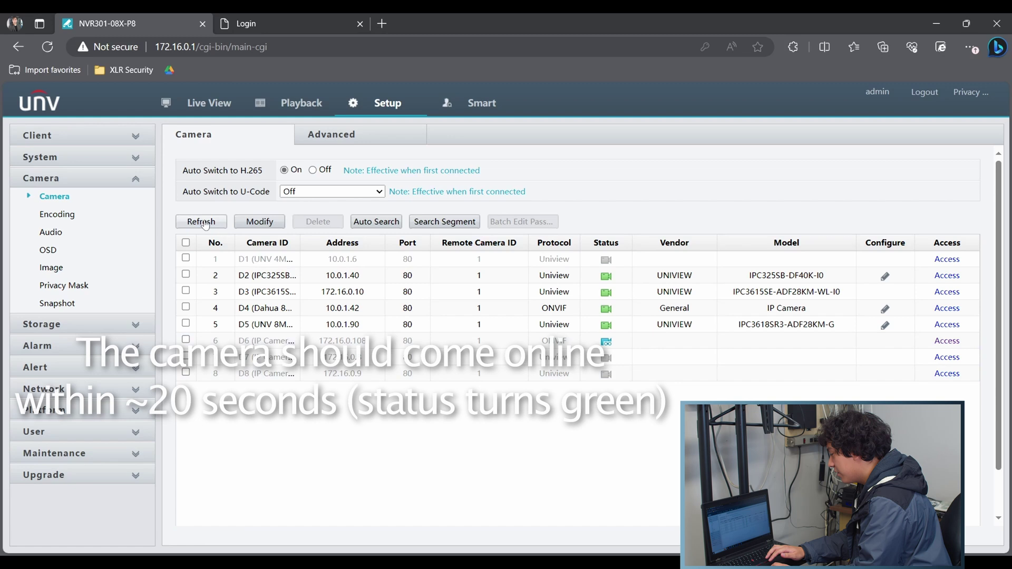
{"action": "left_click", "coordinate": [205, 222]}
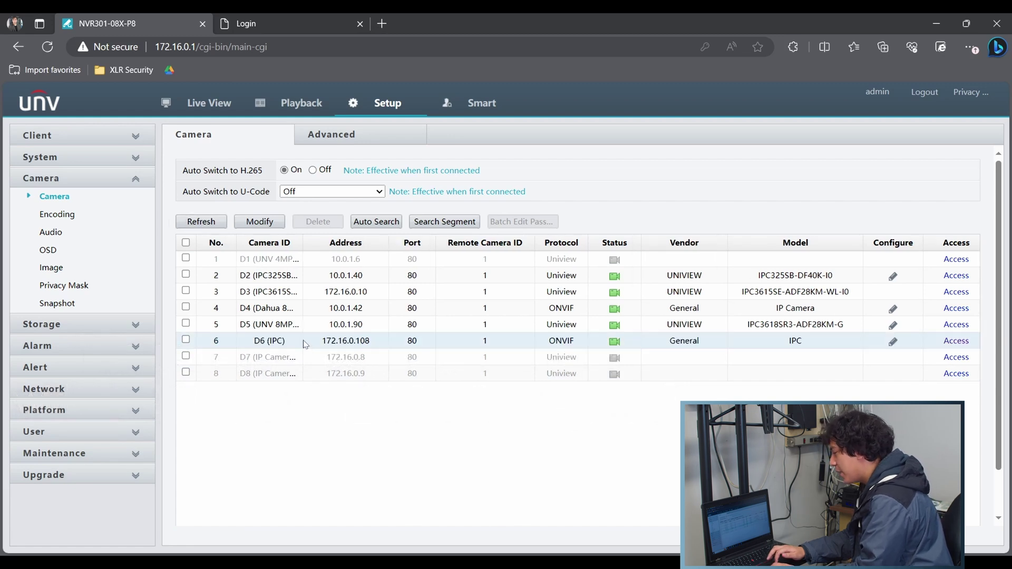
{"action": "left_click", "coordinate": [186, 104]}
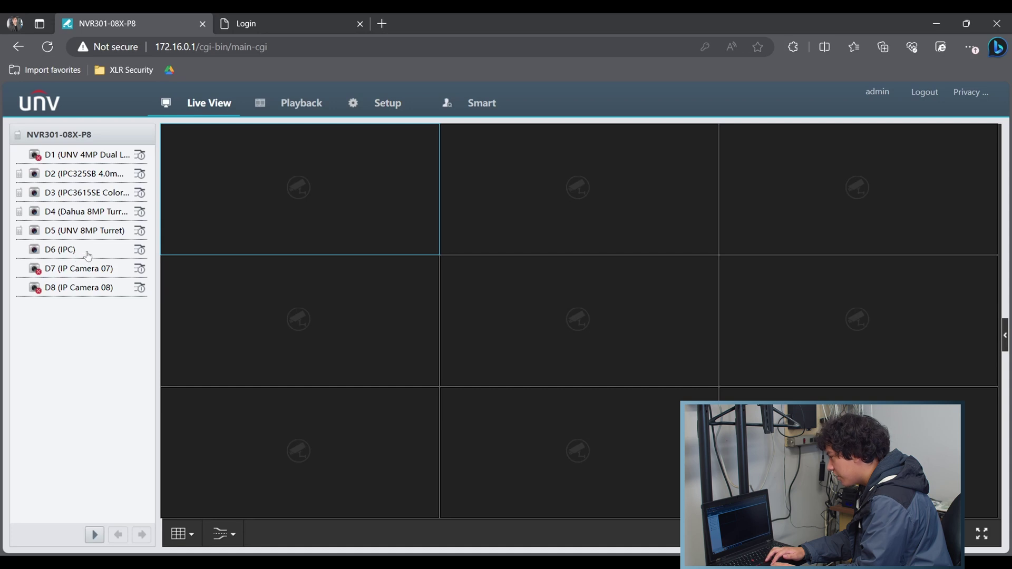
Start D6 (IPC)'s live stream from the Live View camera list.
{"action": "double_click", "coordinate": [87, 254]}
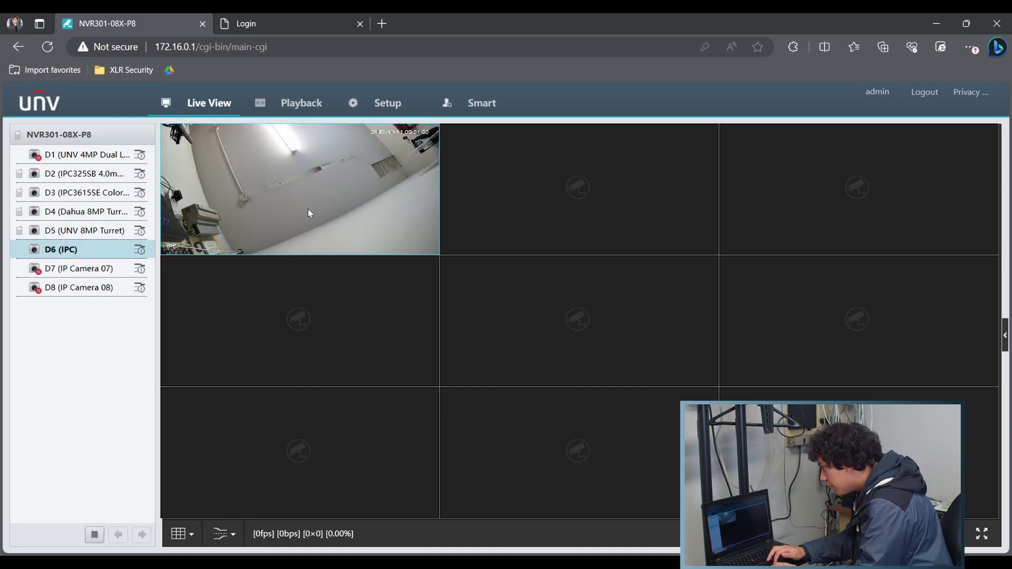